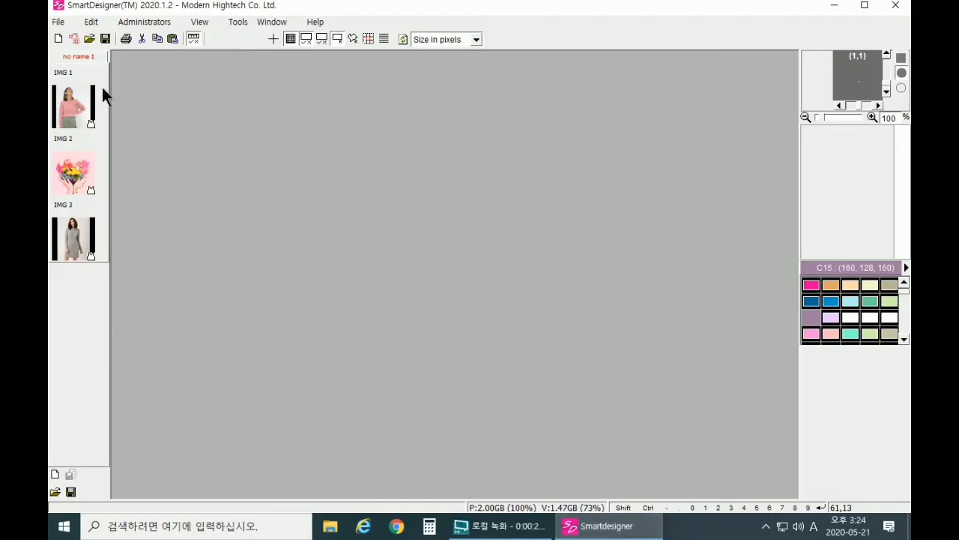
Create a new knit image, 1440 wide and 1980 high, and fill its whole canvas with orange C6 (226, 170, 99)
left_click(59, 23)
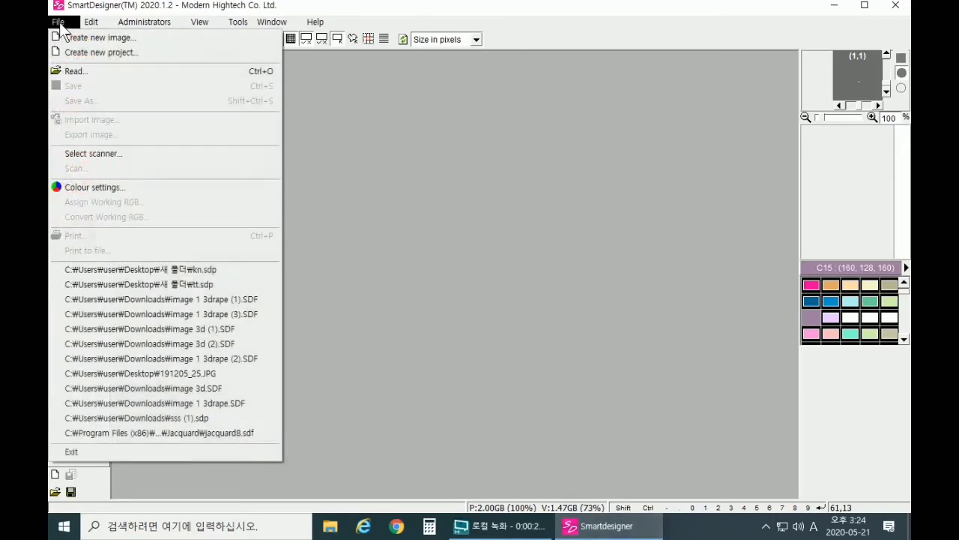
left_click(69, 37)
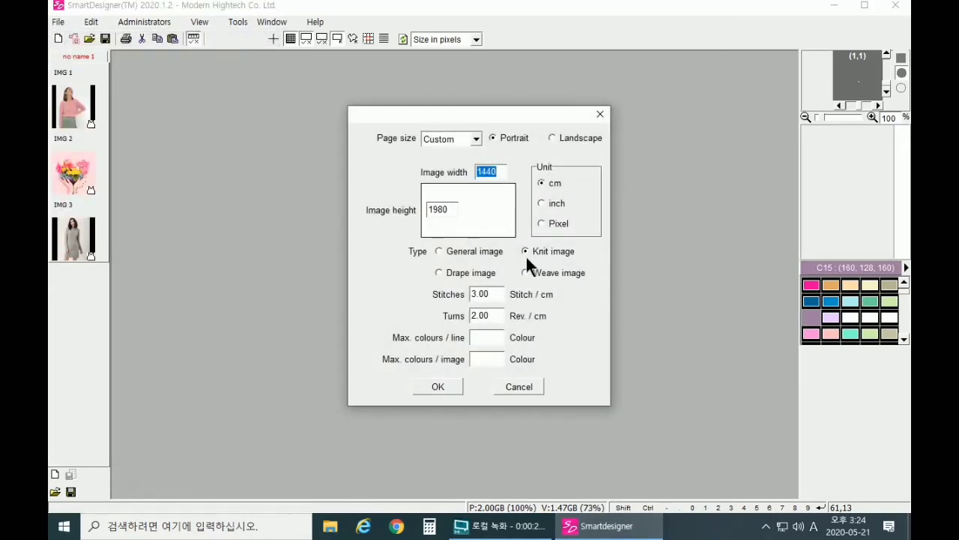
left_click(527, 251)
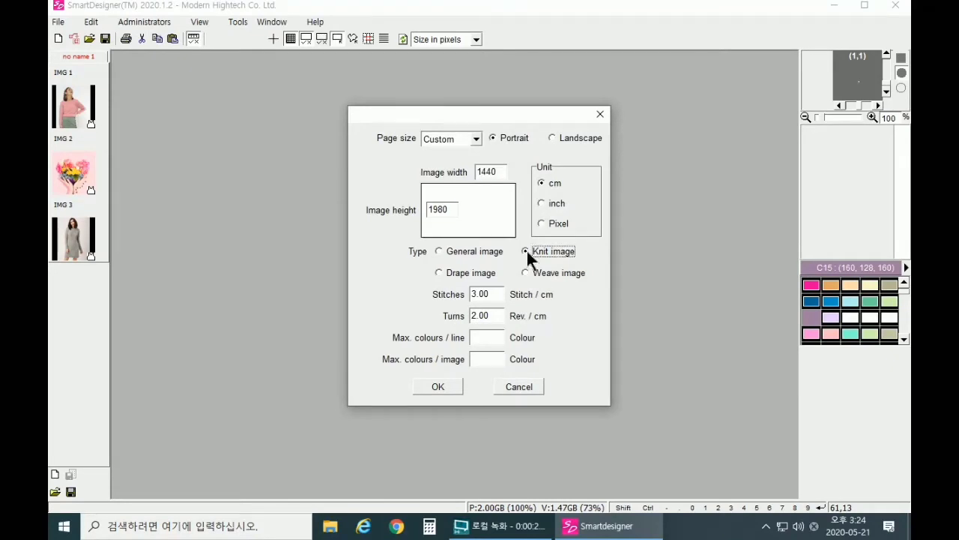
left_click(439, 387)
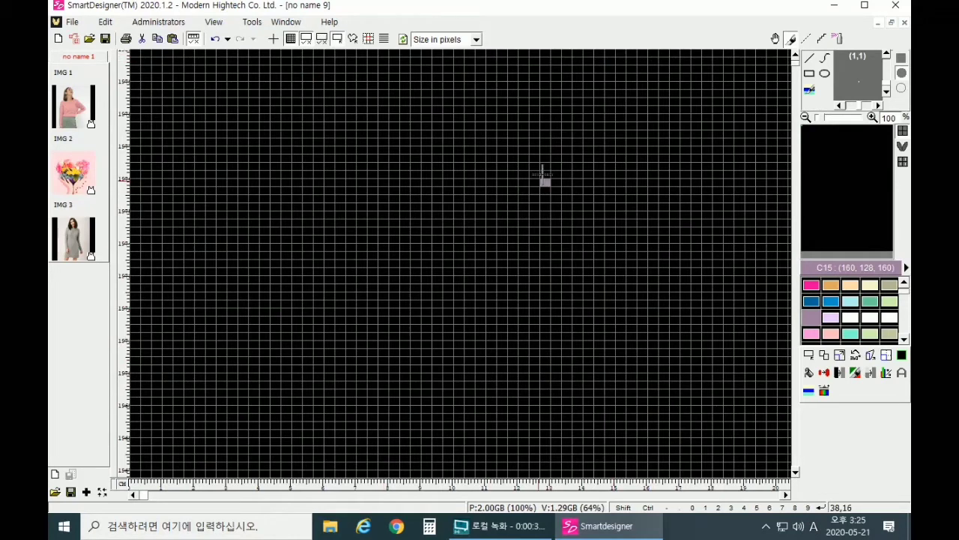
left_click(810, 373)
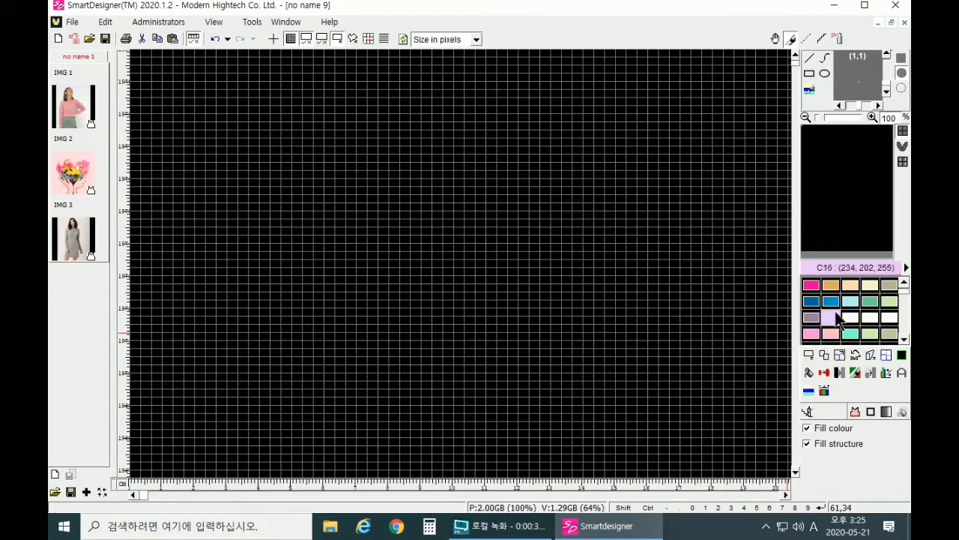
left_click(489, 249)
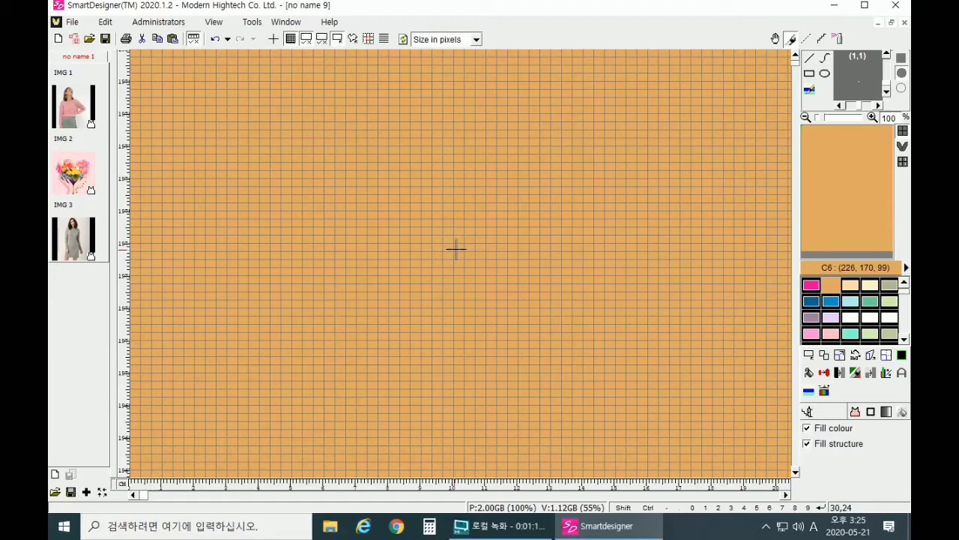
View the filled image as a knitted fabric simulation and in knit structure mode, and return to the plain colour grid
left_click(902, 154)
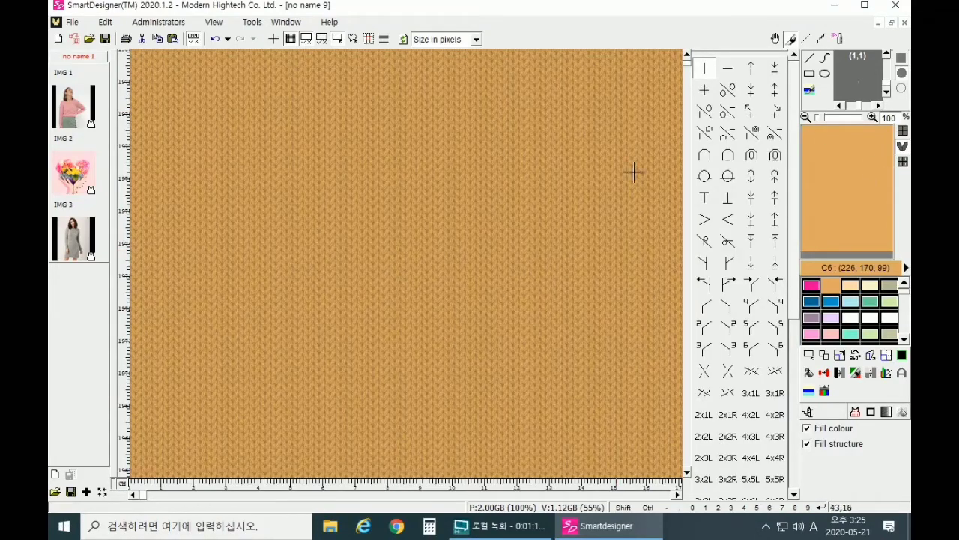
left_click(903, 164)
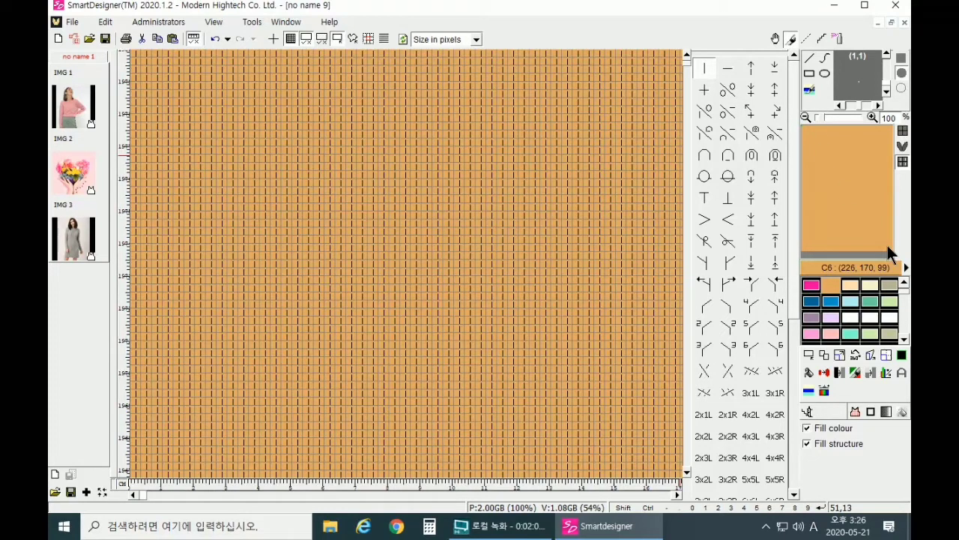
left_click(903, 131)
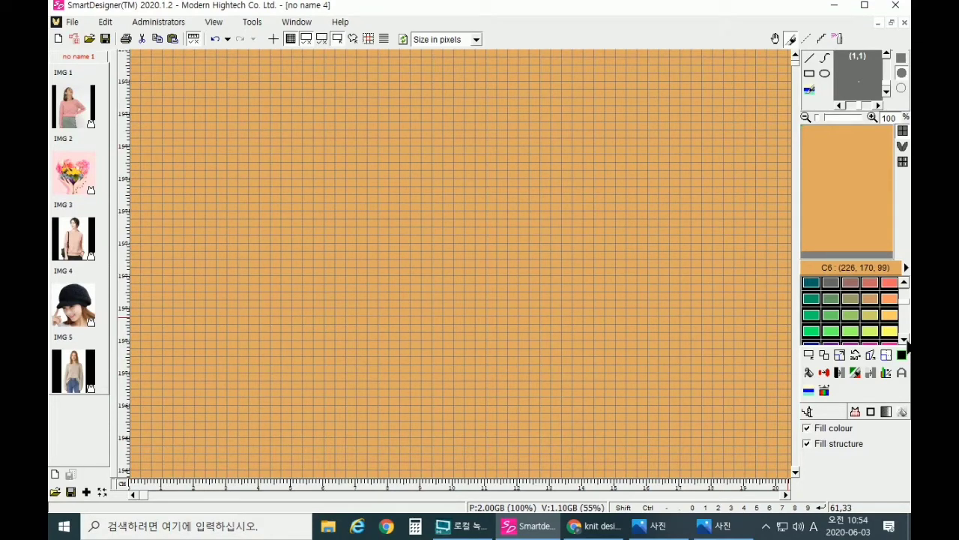
Browse the palette for a drawing colour, sampling yellow C59, lime C57, olive C52 and rose C68
scroll(855, 311, "down", 3)
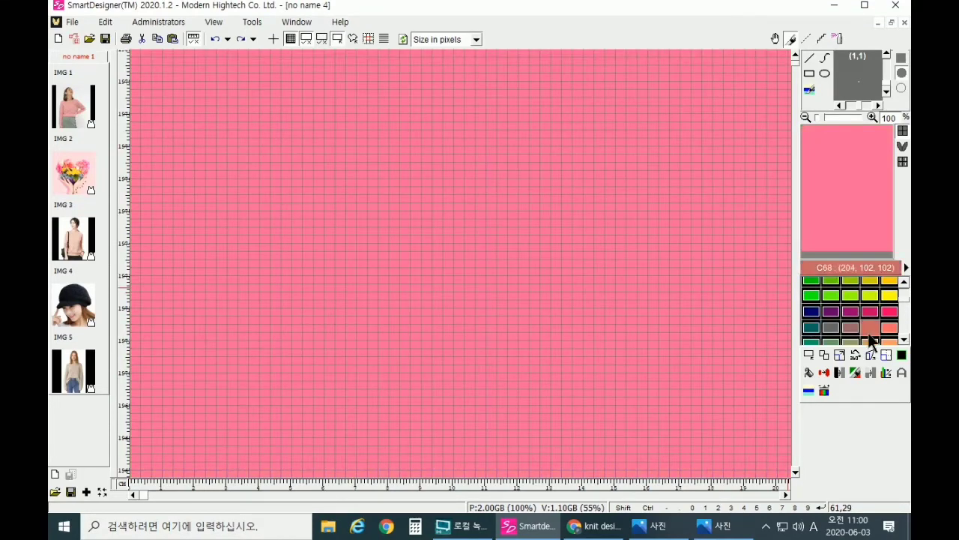
left_click(889, 295)
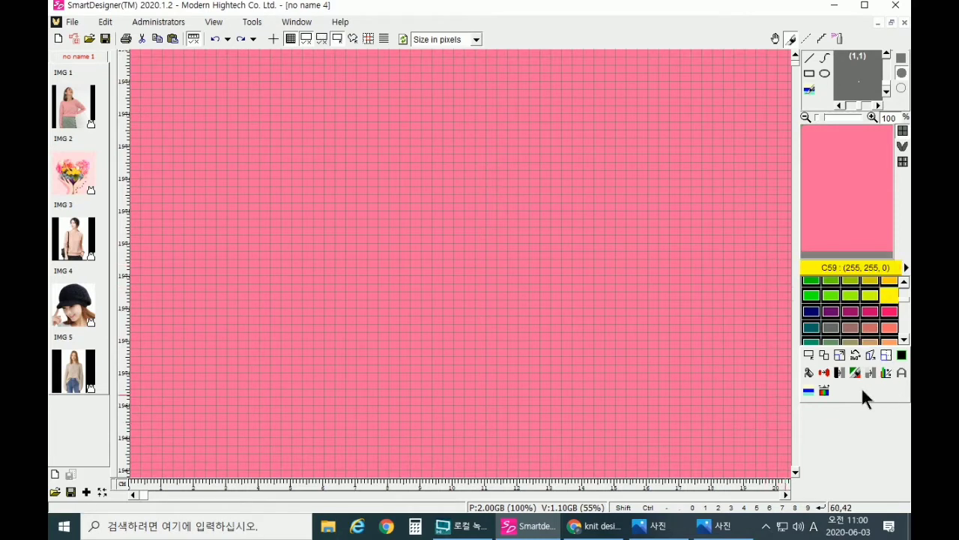
left_click(852, 295)
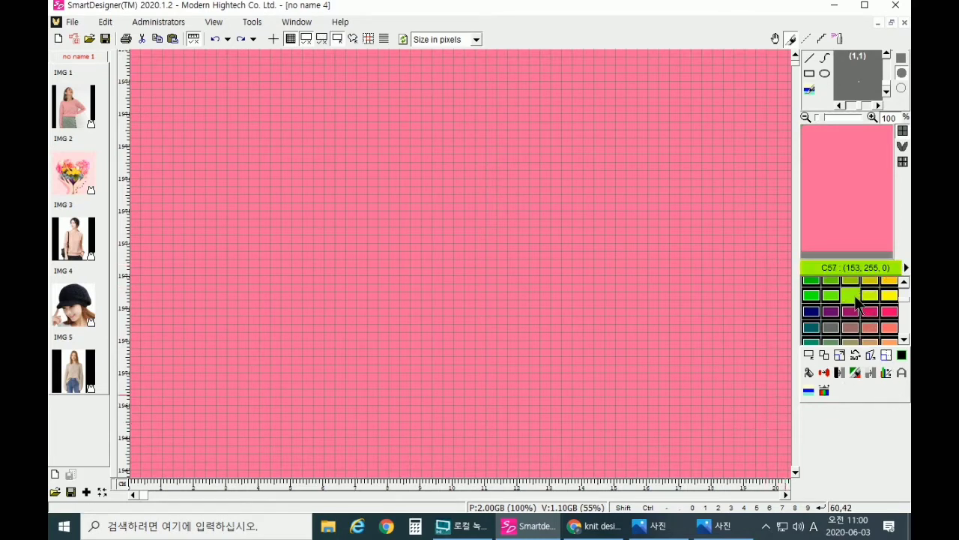
left_click(852, 281)
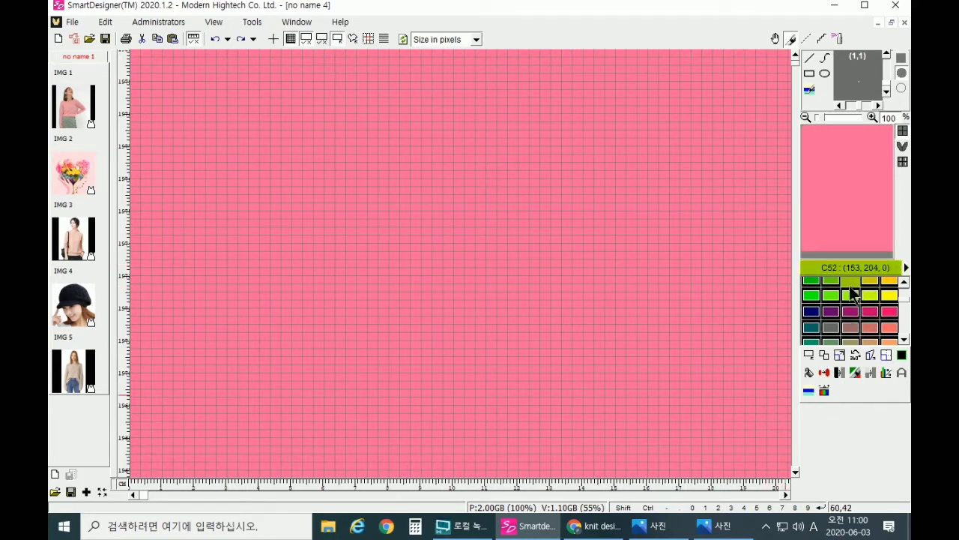
left_click(890, 294)
left_click(888, 310)
left_click(870, 327)
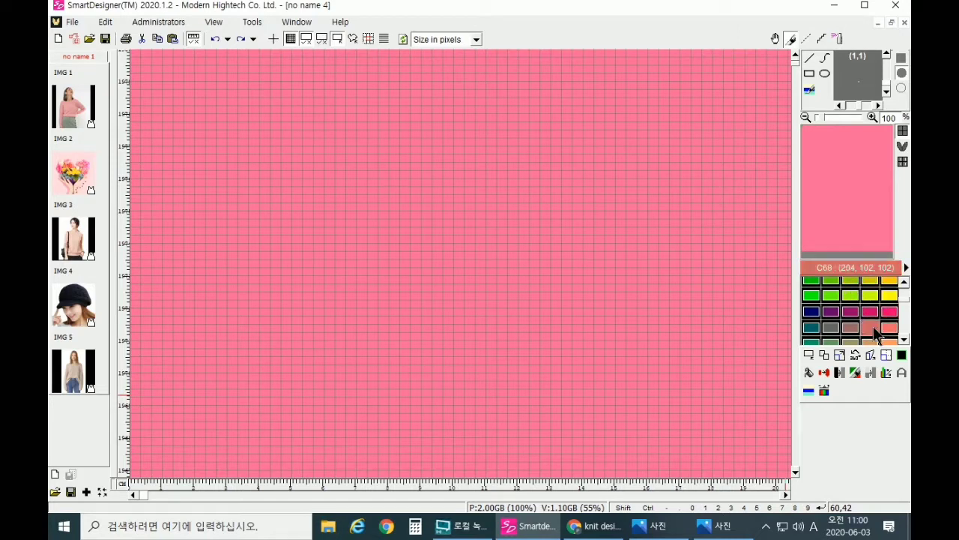
left_click(886, 300)
Paint a solid block about 5 stitches wide and 4 rows high in red C38 (204, 0, 0) as the flower's centre
scroll(896, 300, "up", 3)
left_click(889, 295)
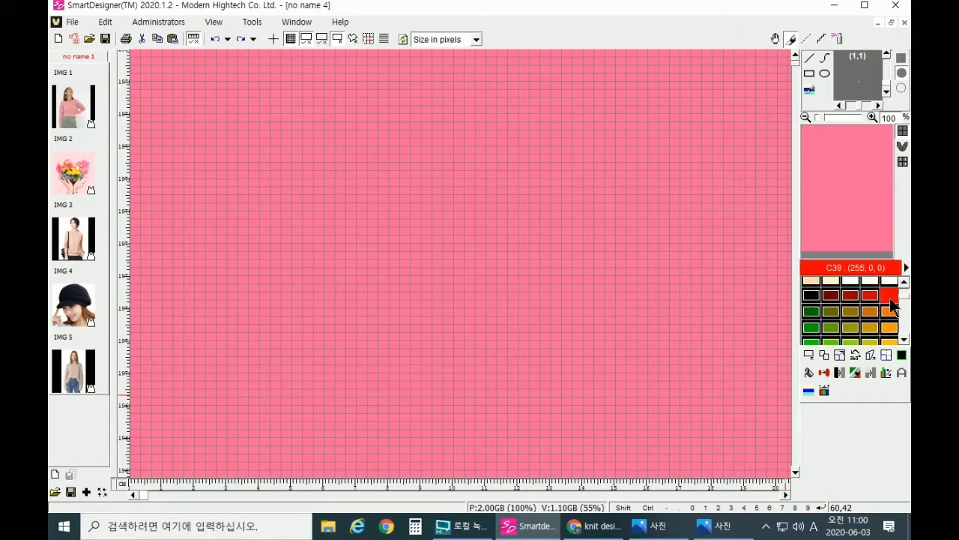
left_click(870, 295)
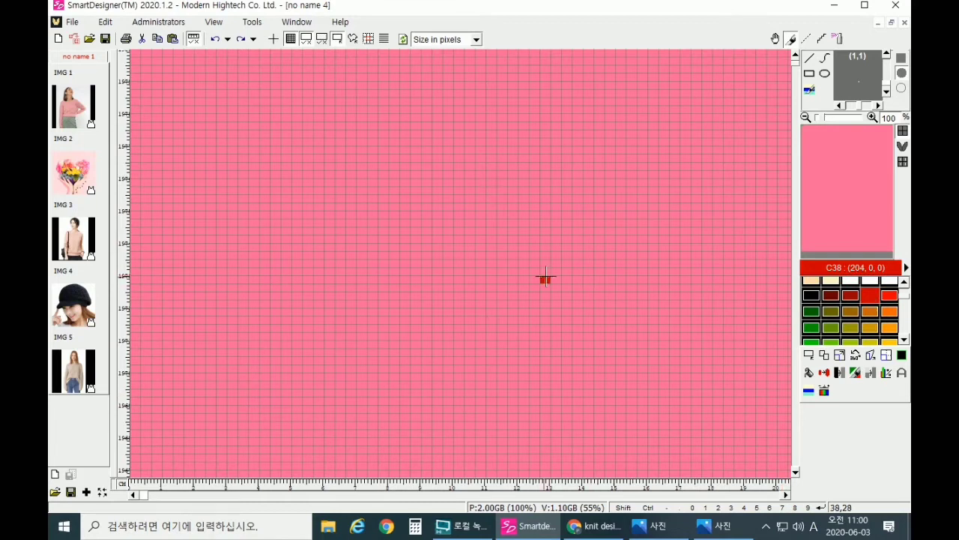
left_click_drag(313, 201, 328, 217)
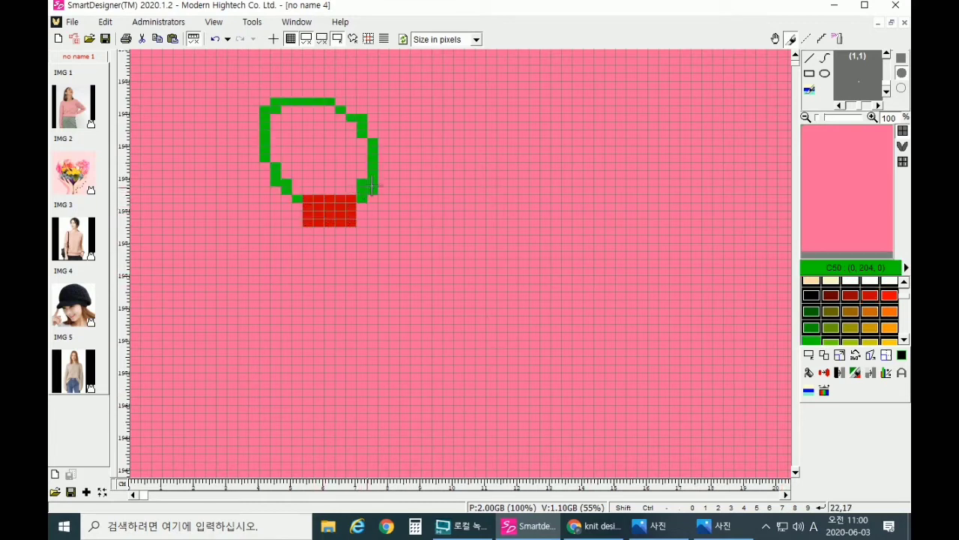
Outline three petals around the red centre in green C50: one above, one to the right and one at lower left
mouse_move(375, 184)
left_mouse_down()
mouse_move(408, 251)
mouse_move(359, 229)
mouse_move(314, 273)
mouse_move(262, 236)
left_mouse_up()
key("ctrl+z")
left_click(297, 191)
mouse_move(294, 184)
left_mouse_down()
mouse_move(352, 195)
mouse_move(404, 176)
mouse_move(435, 262)
mouse_move(277, 217)
left_mouse_up()
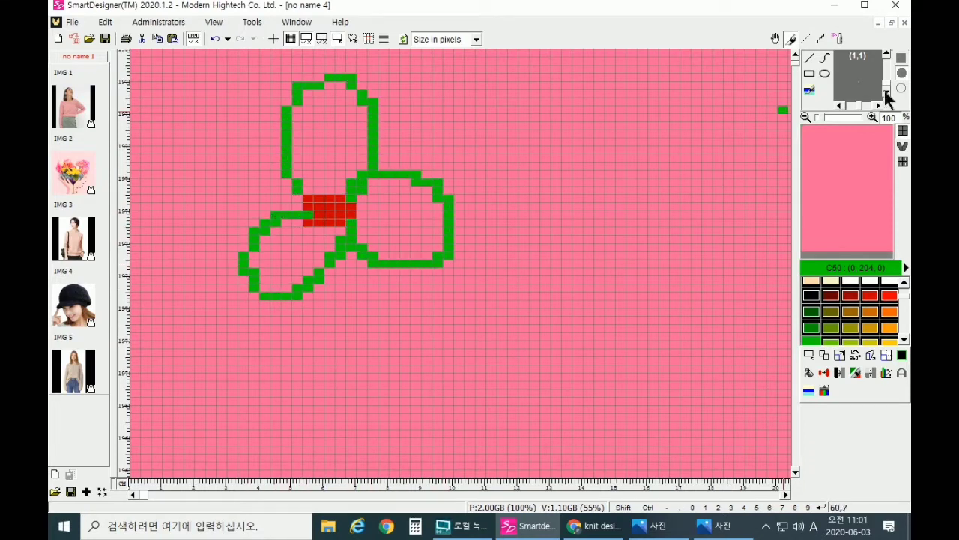
Recolour the green cell overlapping the flower's centre in dark red C37 and undo any stray green cell
left_click(850, 295)
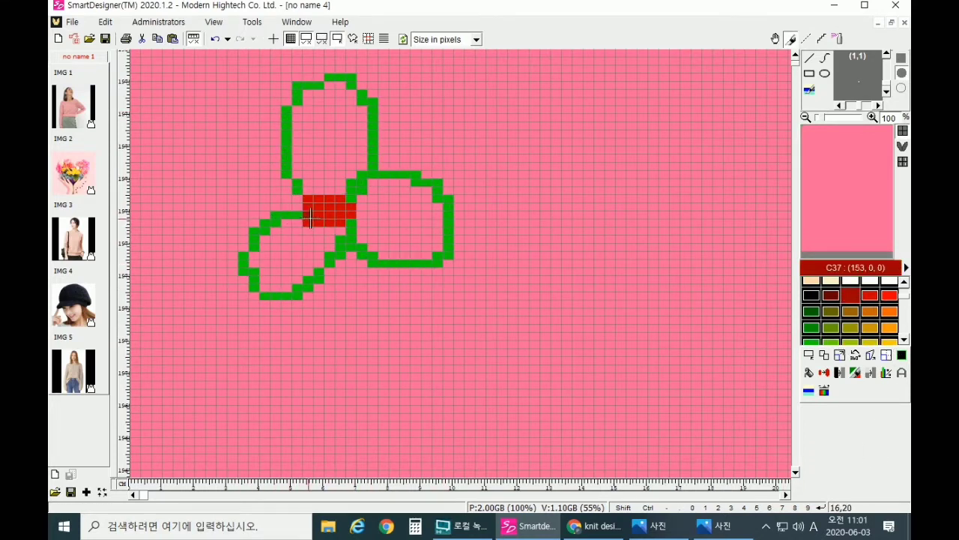
left_click(810, 341)
left_click(491, 287)
key("ctrl+z")
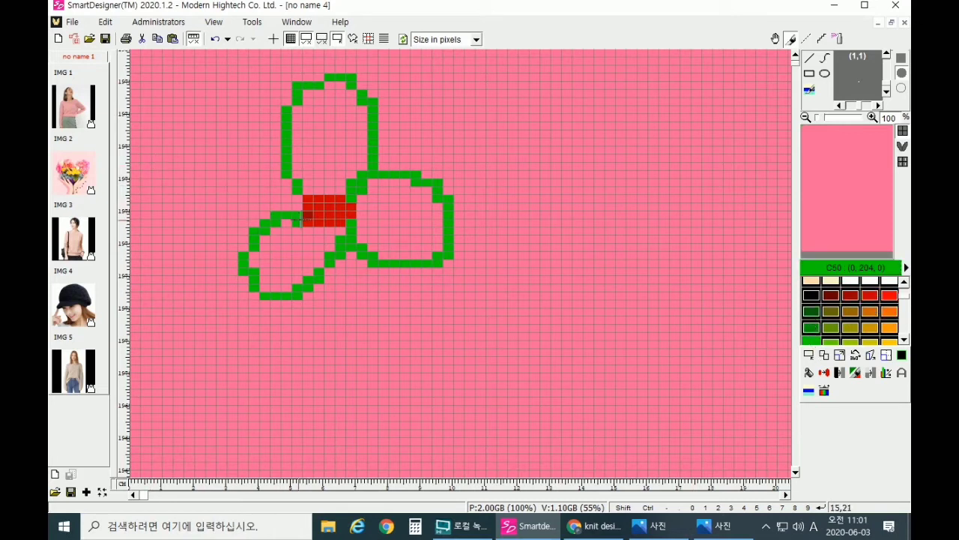
Thicken the outlines of the three petals in green C50
mouse_move(275, 215)
left_mouse_down()
mouse_move(238, 265)
mouse_move(253, 289)
mouse_move(288, 304)
mouse_move(327, 282)
mouse_move(354, 245)
mouse_move(412, 284)
mouse_move(442, 279)
left_mouse_up()
key("super")
key("Escape")
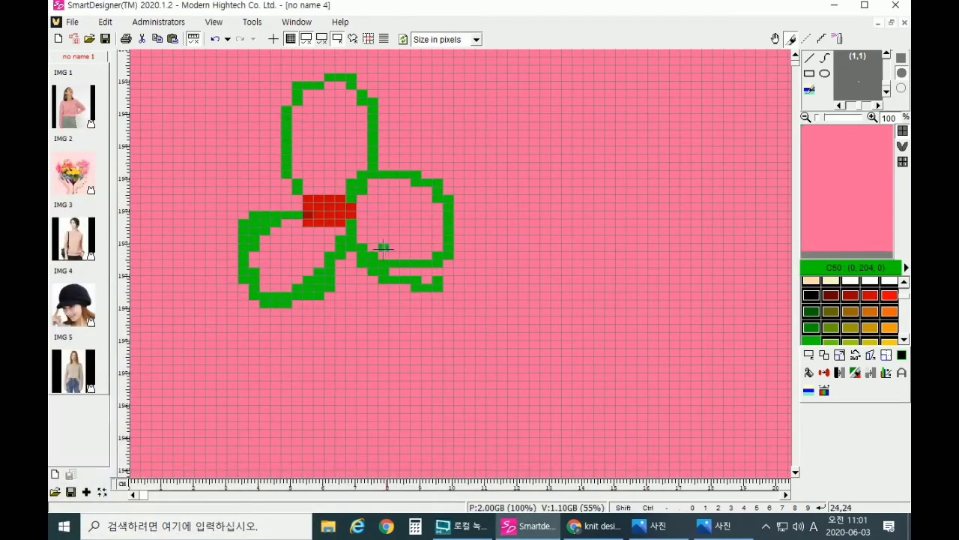
mouse_move(367, 255)
left_mouse_down()
mouse_move(439, 279)
mouse_move(455, 204)
mouse_move(380, 156)
mouse_move(381, 93)
mouse_move(340, 69)
mouse_move(296, 75)
mouse_move(282, 107)
mouse_move(324, 88)
mouse_move(301, 81)
mouse_move(317, 77)
mouse_move(284, 112)
mouse_move(278, 159)
mouse_move(300, 204)
mouse_move(287, 195)
mouse_move(277, 126)
mouse_move(283, 73)
mouse_move(302, 70)
mouse_move(274, 158)
mouse_move(285, 209)
mouse_move(241, 213)
mouse_move(234, 276)
left_mouse_up()
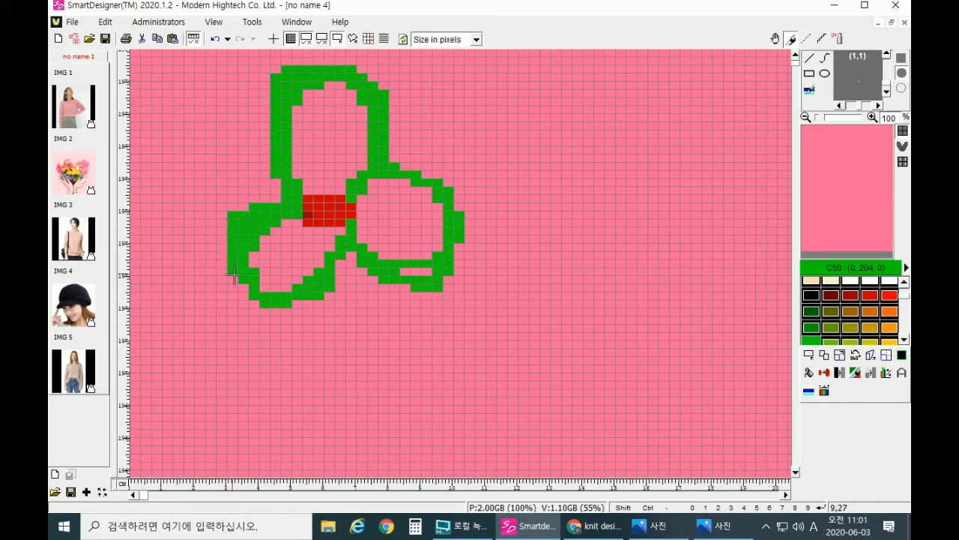
Draw a narrow vertical stem in yellow C54 (255, 204, 0) downward from the base of the petals
left_click(889, 341)
left_click_drag(341, 255, 352, 333)
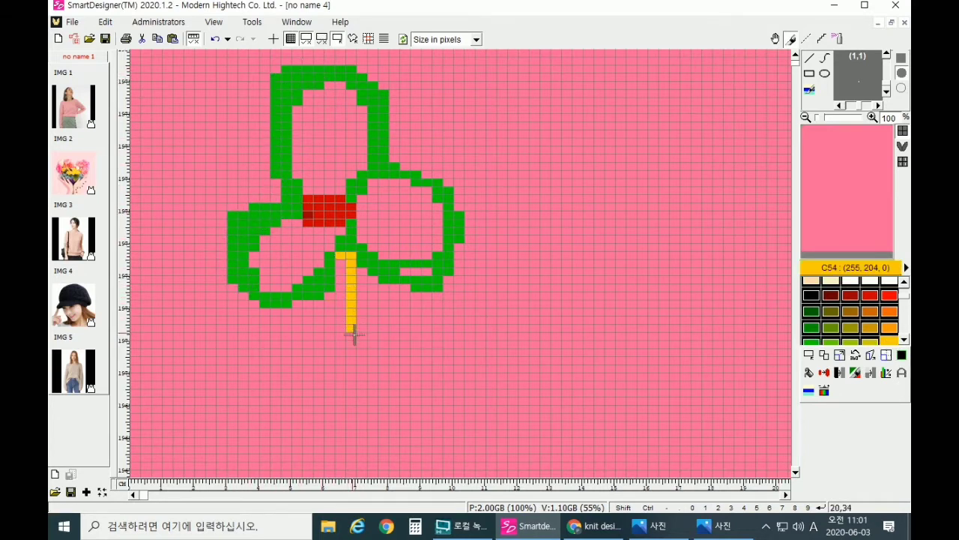
In knit structure mode, paint a two-stitch-wide stem and a base about 16 stitches by 6 rows with the ringed-arch stitch symbol
left_click(902, 147)
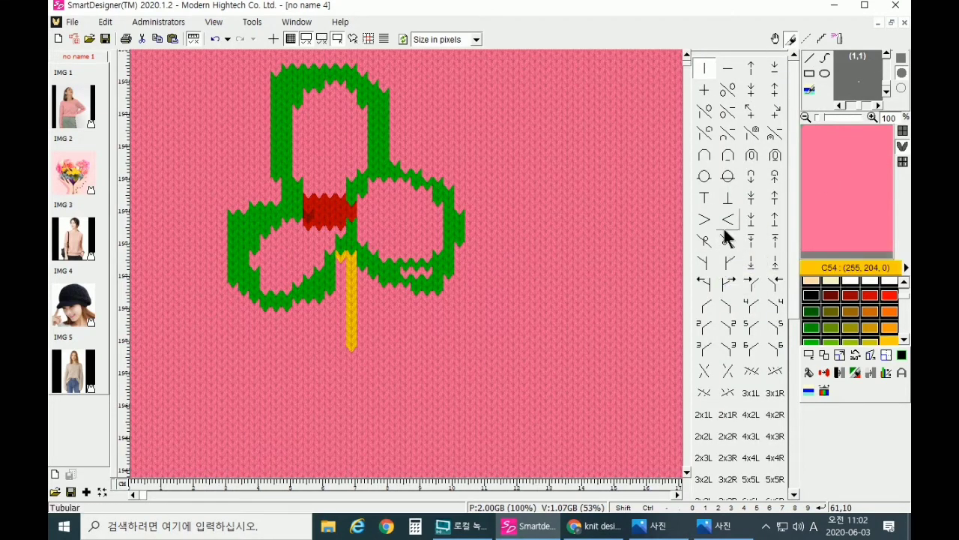
left_click(898, 170)
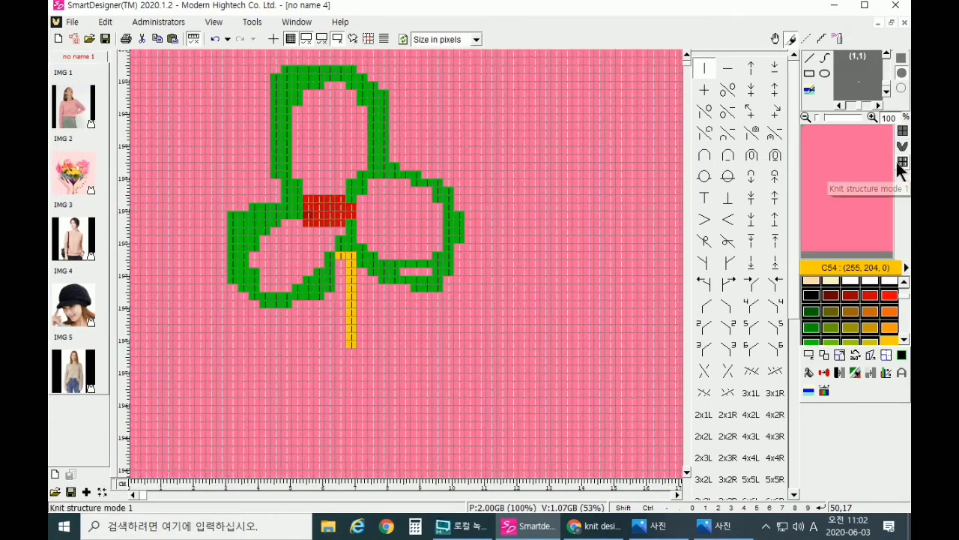
left_click(751, 155)
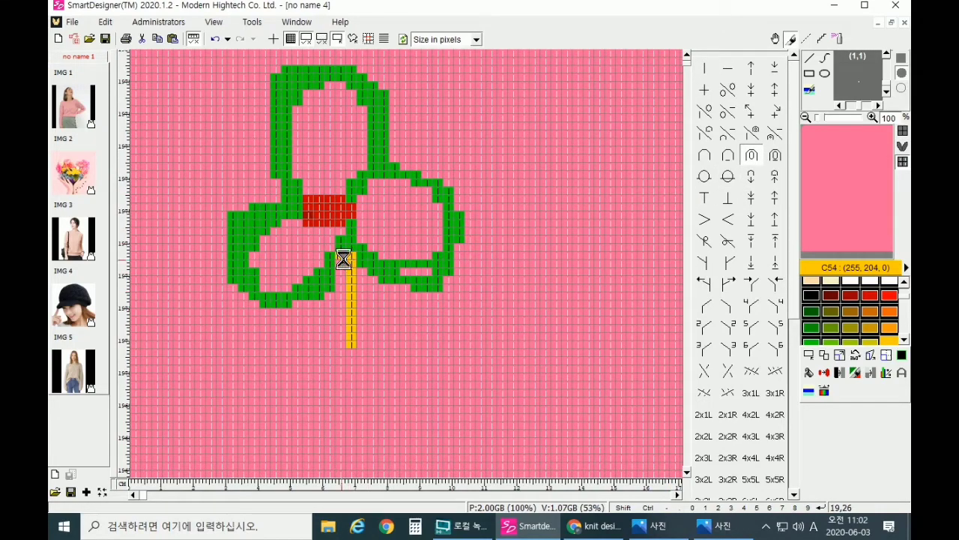
mouse_move(342, 257)
left_mouse_down()
mouse_move(343, 352)
mouse_move(353, 255)
mouse_move(341, 256)
mouse_move(339, 297)
mouse_move(350, 372)
mouse_move(269, 378)
mouse_move(270, 412)
mouse_move(379, 411)
mouse_move(376, 395)
mouse_move(409, 396)
mouse_move(408, 374)
mouse_move(395, 370)
mouse_move(268, 368)
mouse_move(266, 405)
mouse_move(427, 408)
mouse_move(424, 370)
mouse_move(404, 369)
mouse_move(415, 404)
mouse_move(380, 404)
mouse_move(394, 400)
mouse_move(396, 376)
mouse_move(376, 393)
mouse_move(384, 377)
mouse_move(327, 398)
mouse_move(285, 397)
mouse_move(372, 382)
mouse_move(360, 380)
mouse_move(363, 397)
mouse_move(330, 403)
mouse_move(339, 397)
mouse_move(295, 399)
mouse_move(307, 390)
mouse_move(271, 405)
left_mouse_up()
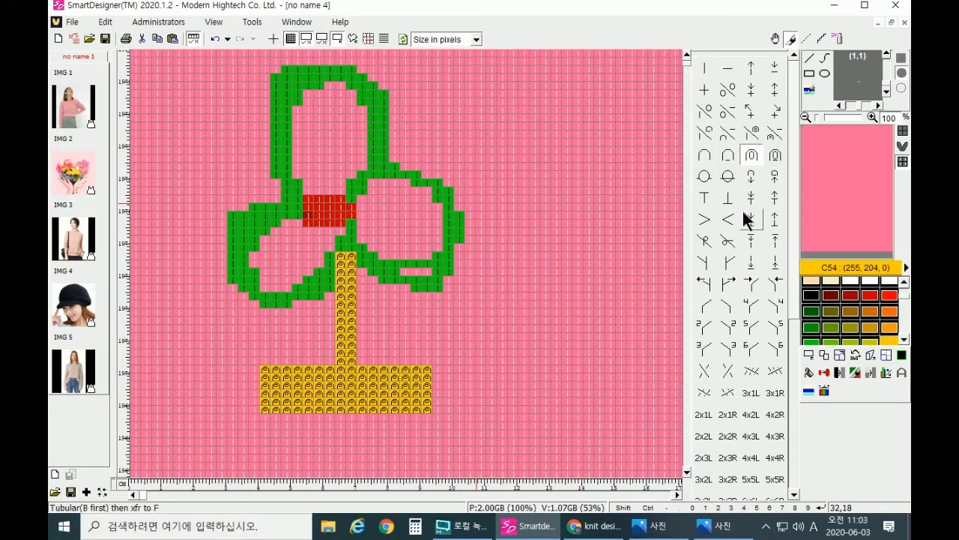
Draw a three-stitch horizontal bar in yellow C54 with the vertical-line stitch near the design's upper left corner
left_click(705, 68)
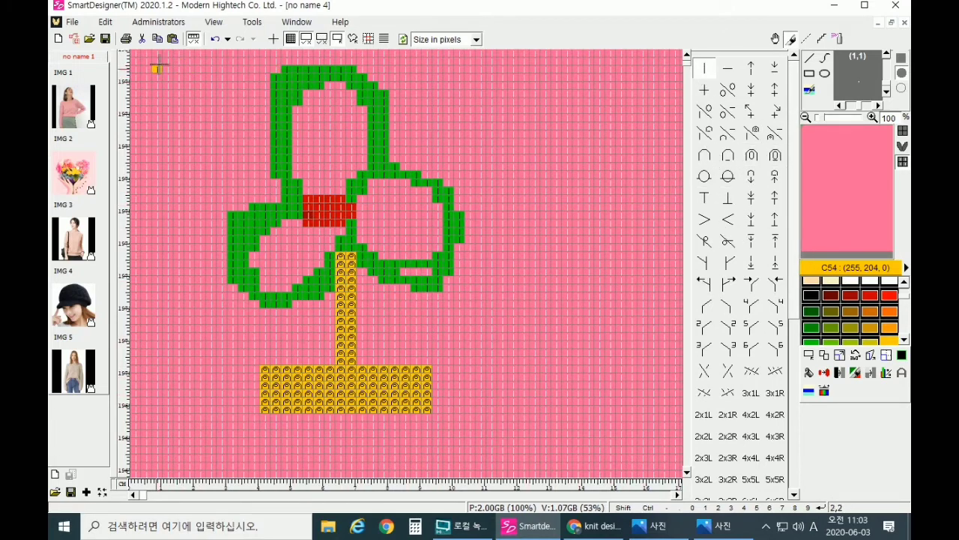
left_click_drag(165, 60, 183, 59)
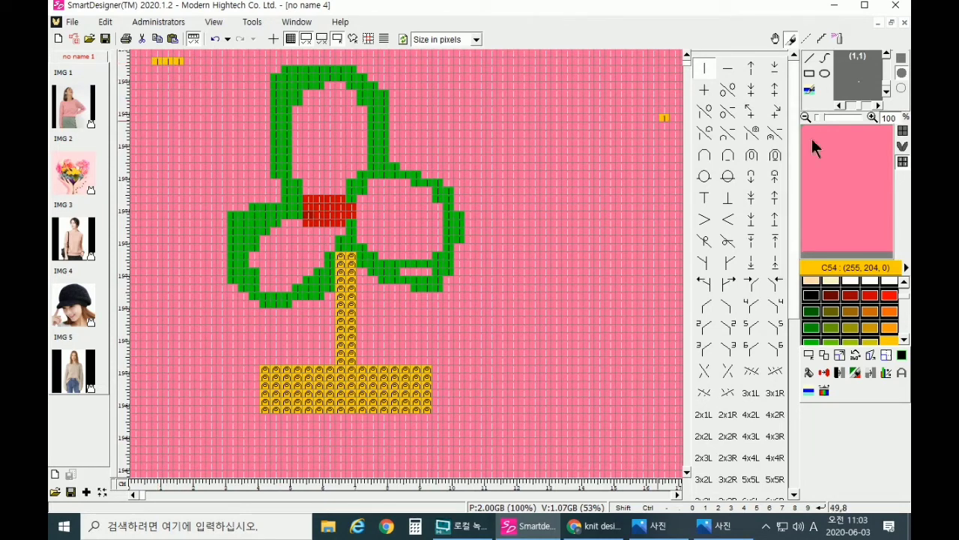
Select the short yellow bar and repeat it horizontally into a single row 35 stitches wide above the flower
left_click(821, 363)
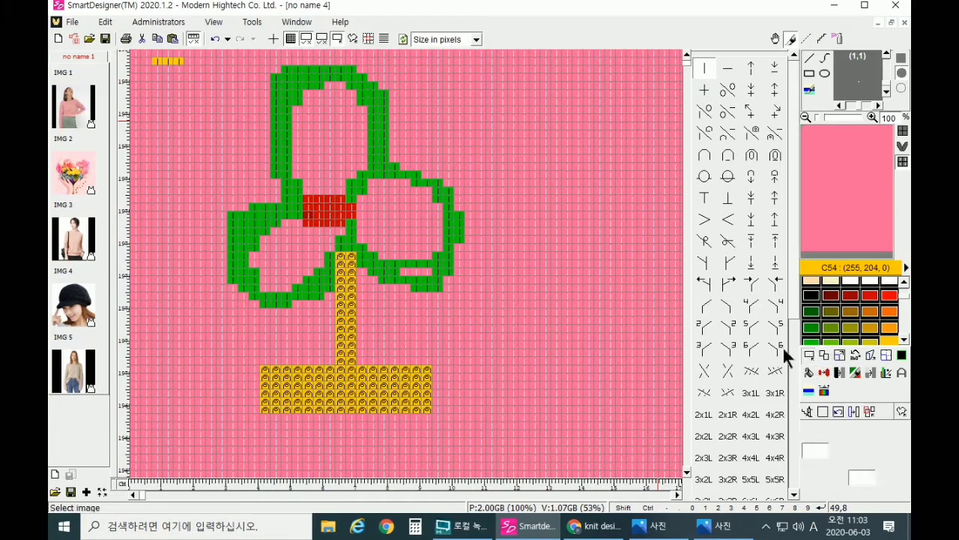
left_click_drag(154, 58, 184, 63)
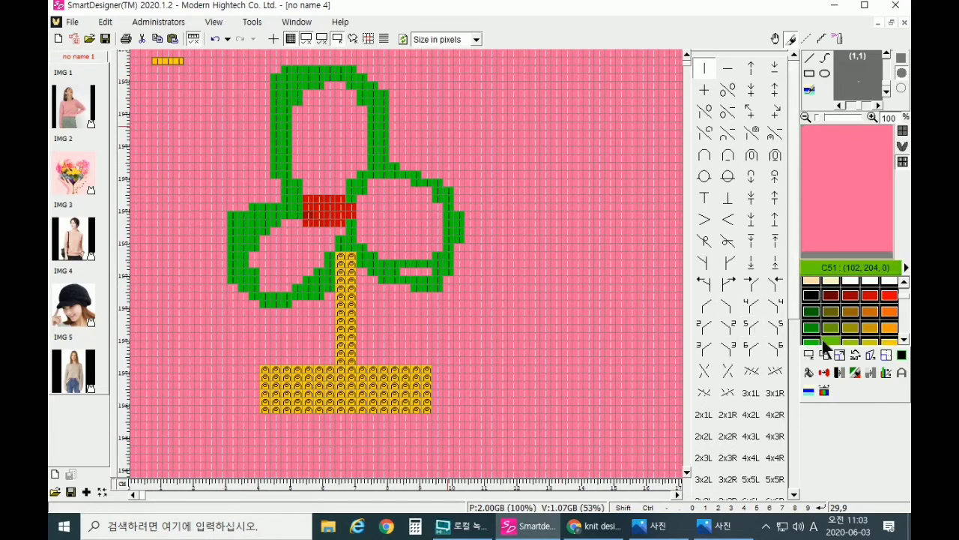
left_click(824, 358)
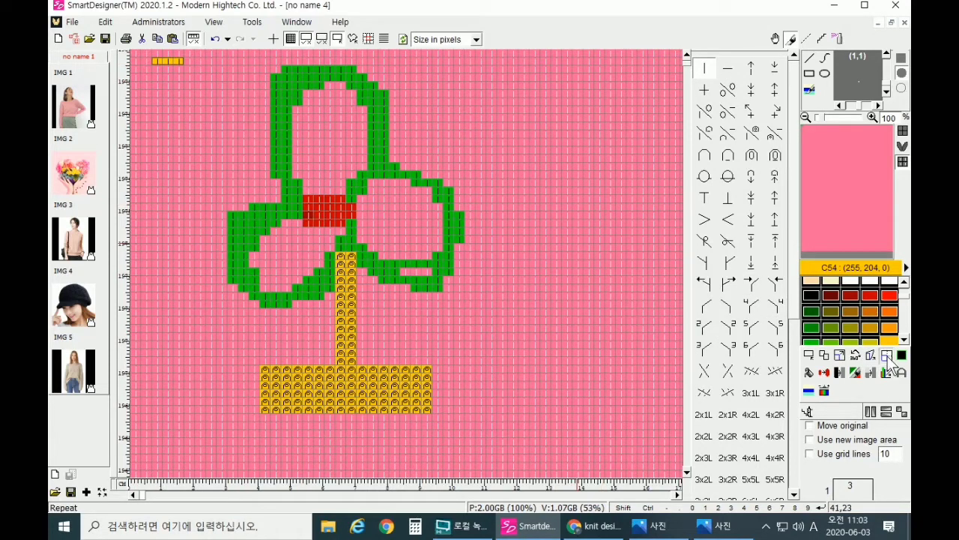
left_click(862, 365)
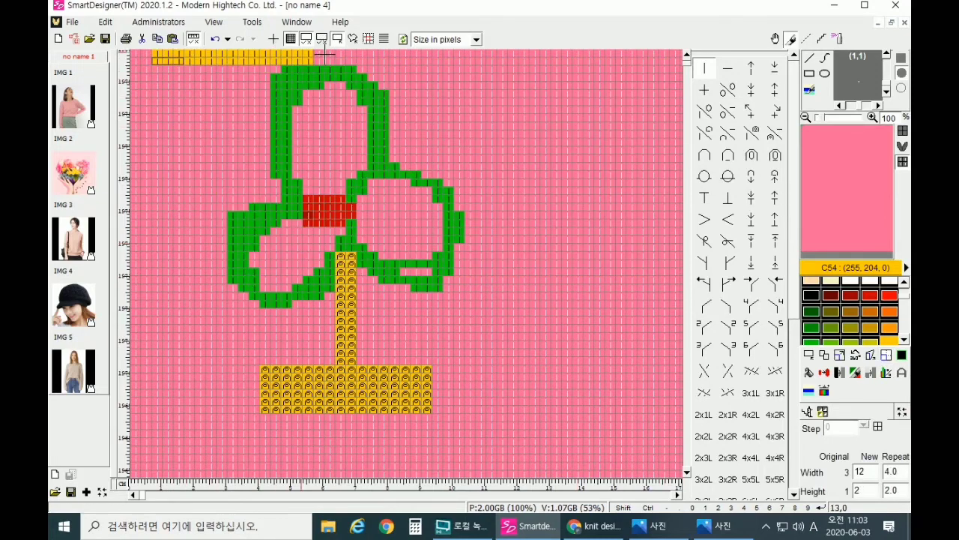
left_click_drag(463, 61, 528, 65)
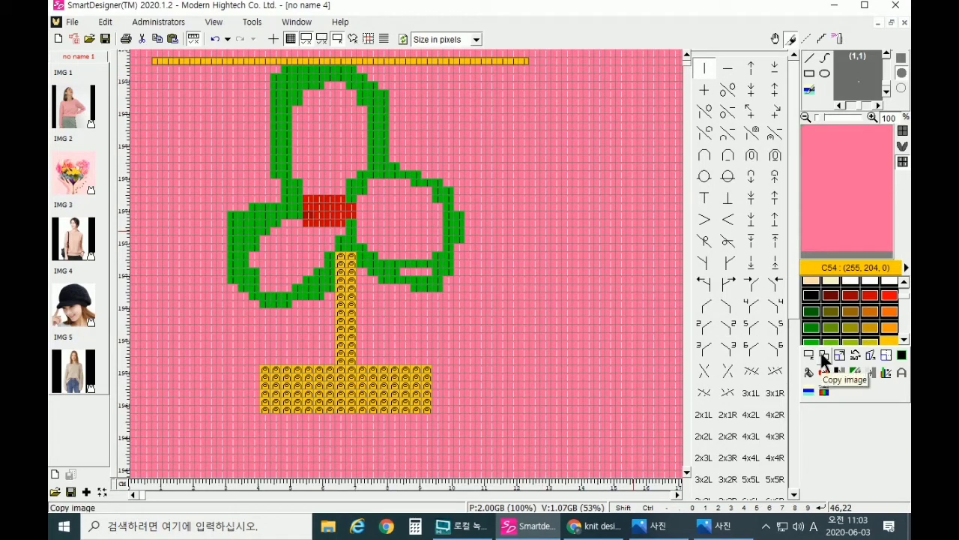
Copy the yellow 35-stitch row to a position just below the flower's base
left_click(824, 357)
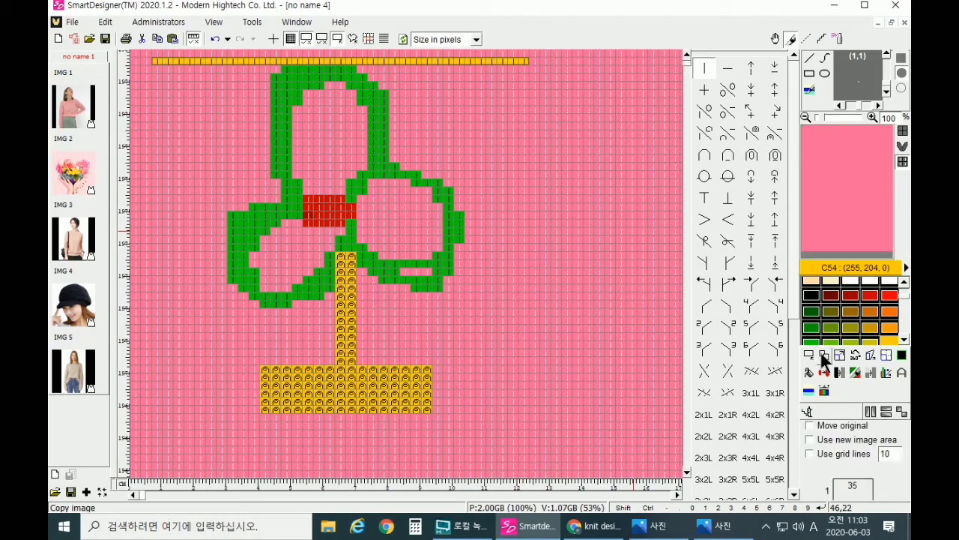
left_click(342, 435)
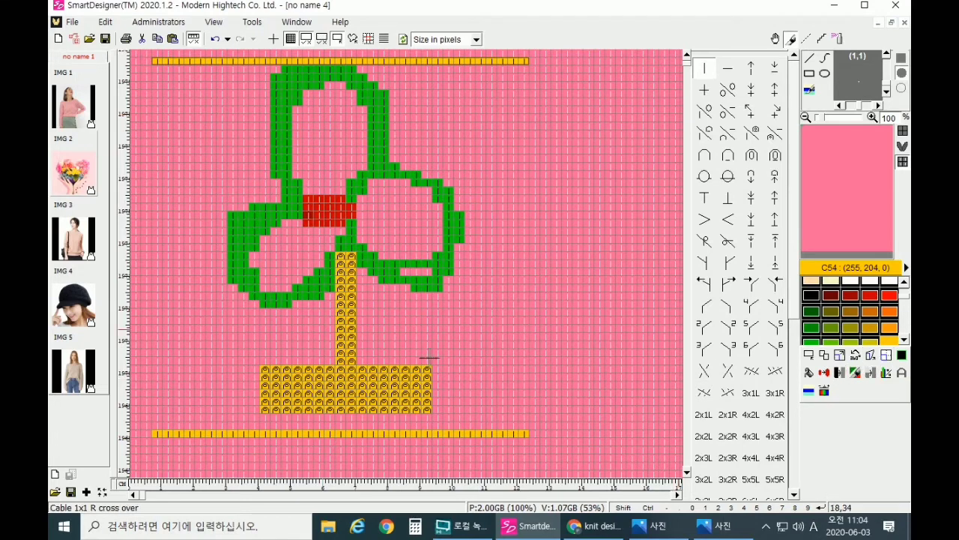
left_click(886, 356)
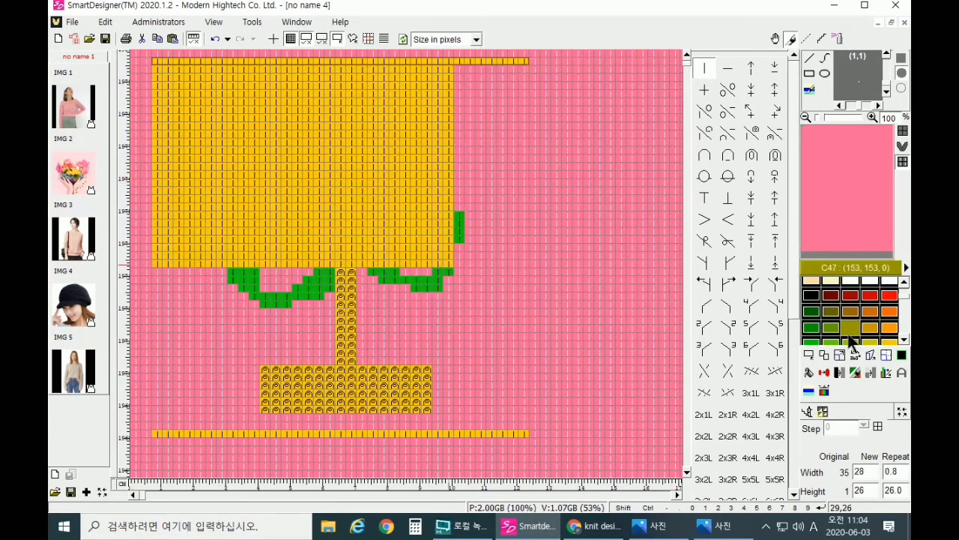
right_click(678, 349)
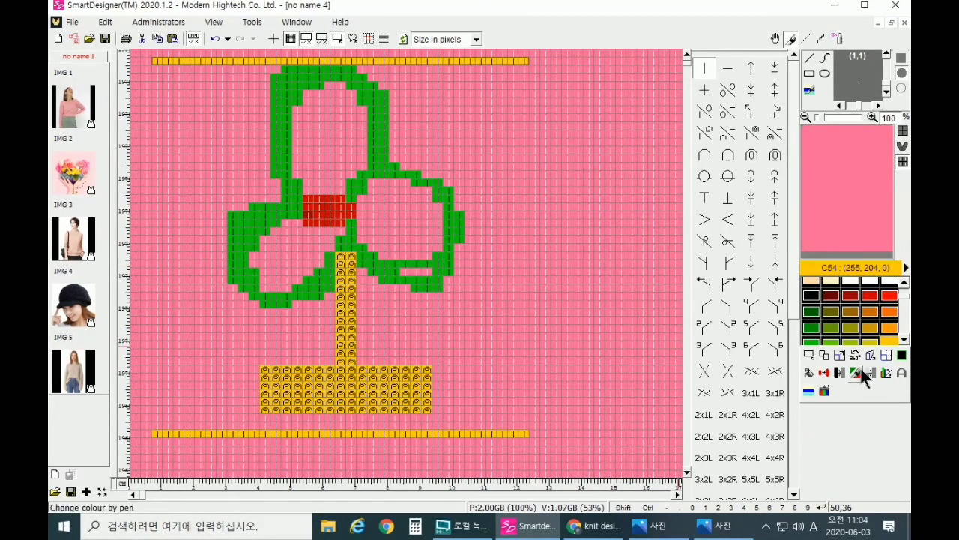
Select the whole flower motif with both yellow rows as a 37 by 47 stitch area and repeat it across the design
left_click(704, 326)
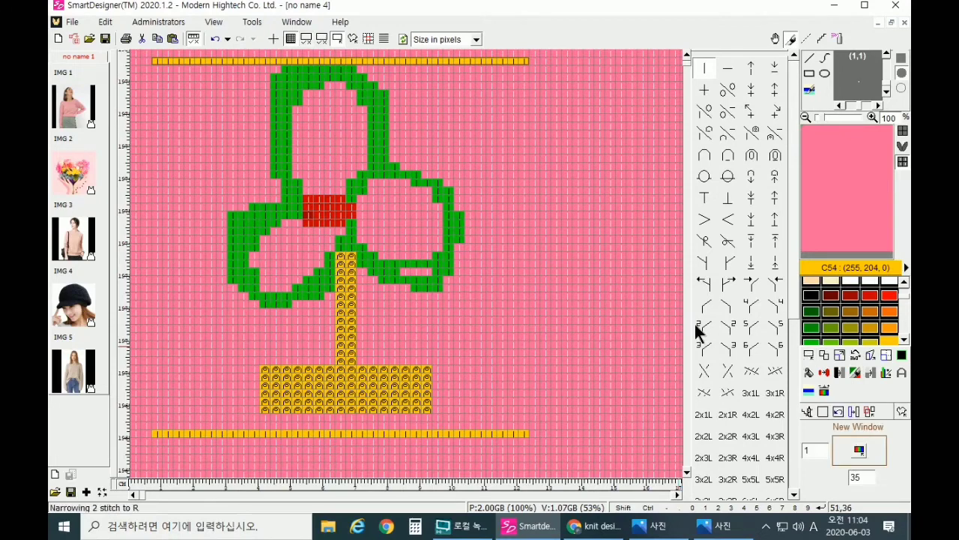
left_click_drag(141, 57, 540, 434)
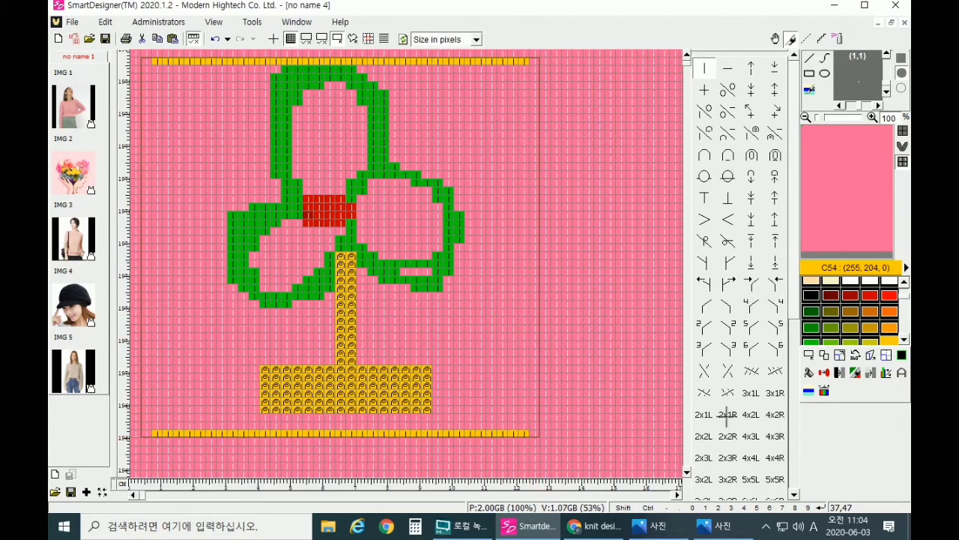
left_click(885, 356)
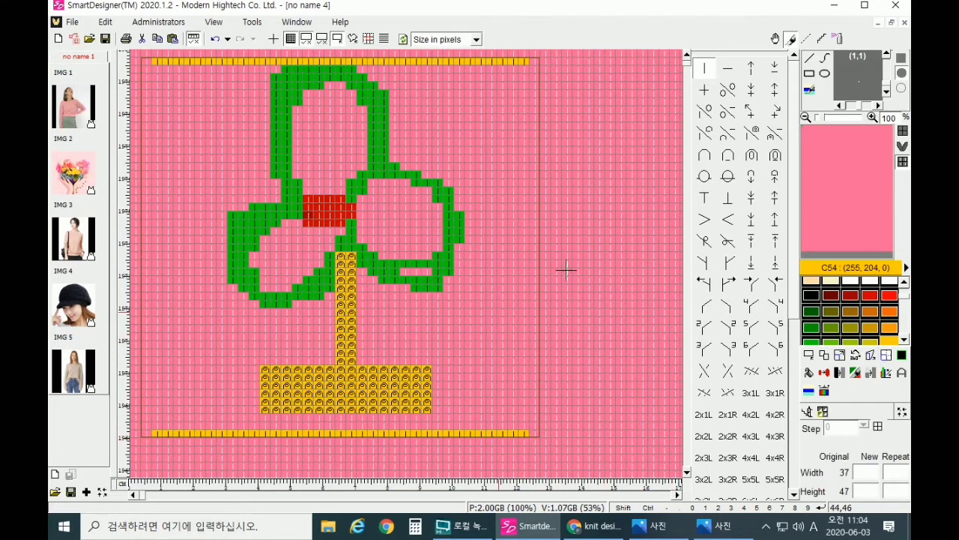
left_click(634, 213)
scroll(632, 221, "down", 2)
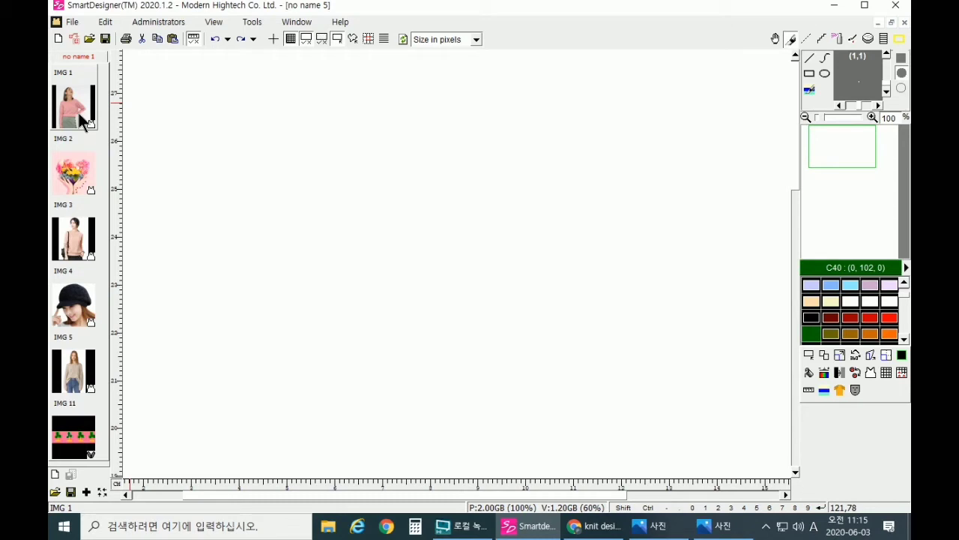
Place a copy of the pink sweater model photo (IMG 1) on the blank canvas
right_click(67, 109)
left_click(92, 118)
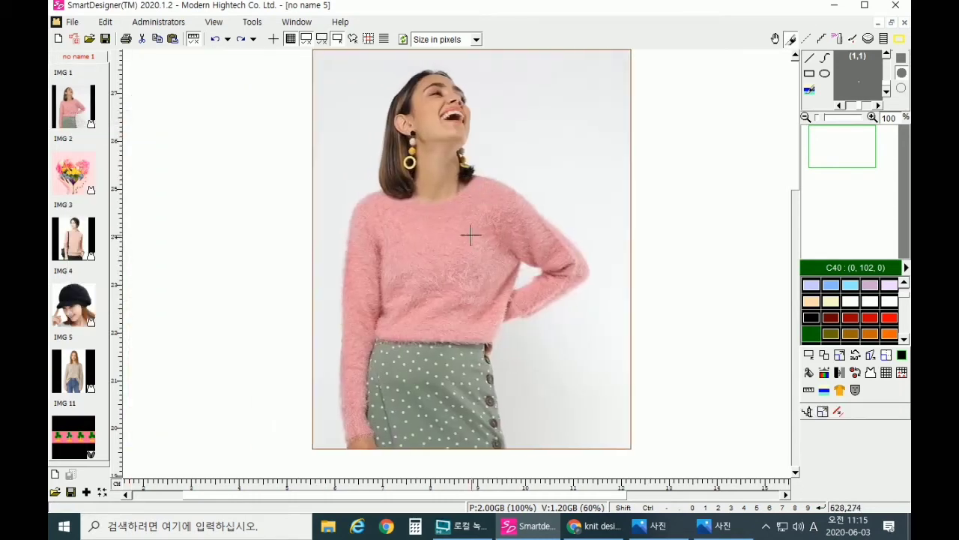
left_click_drag(470, 235, 434, 246)
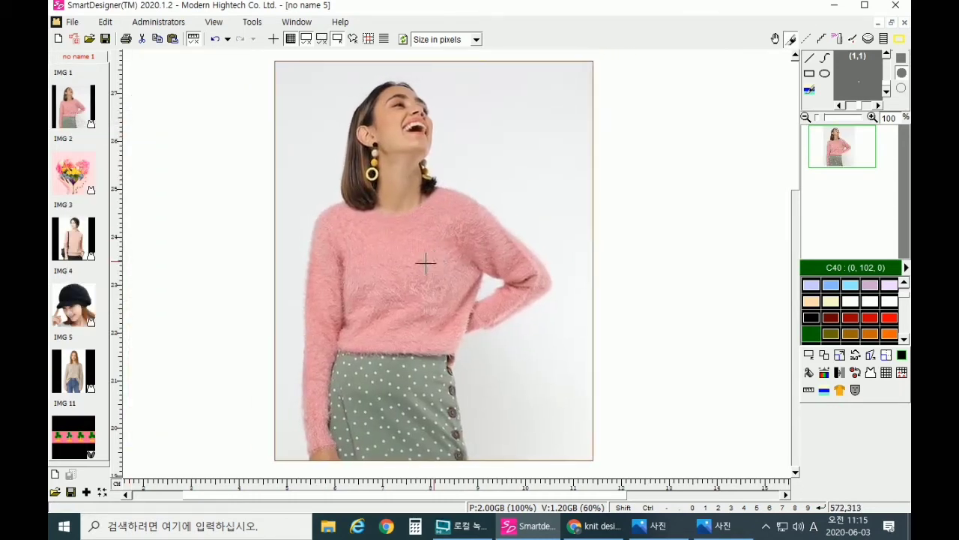
Drape the flower knit pattern (IMG 11) over the pink sweater and enlarge the pattern scale to 0.21
right_click(71, 446)
left_click(97, 285)
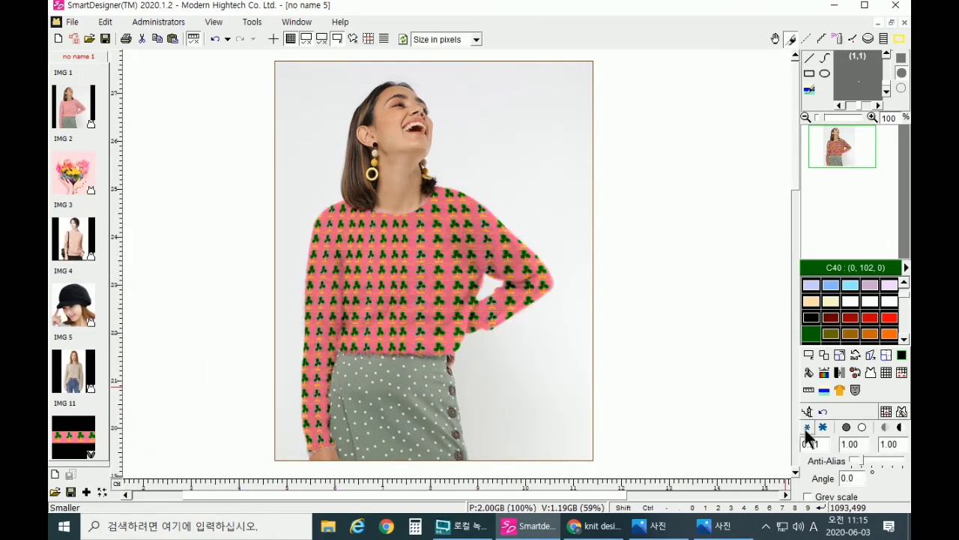
left_click(822, 428)
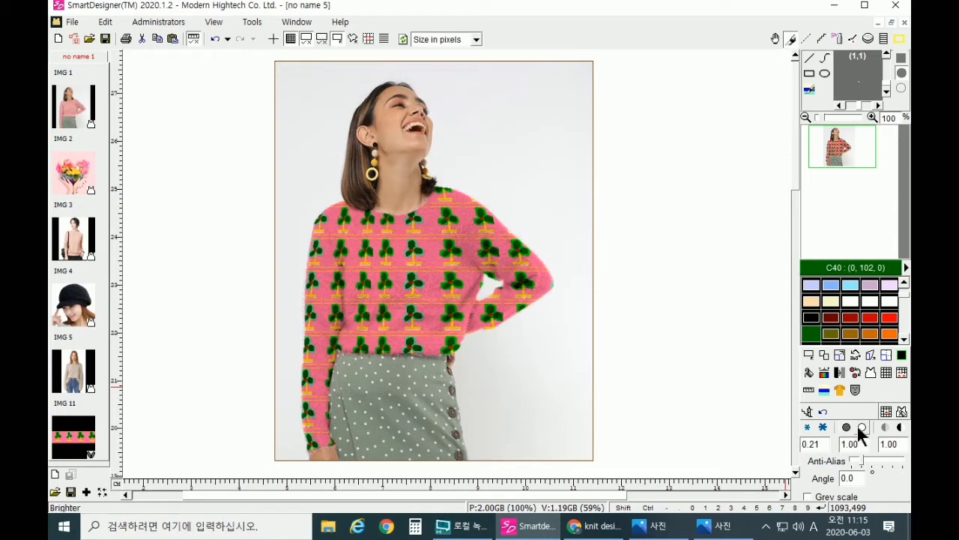
Adjust the draped pattern's appearance by raising its contrast to 2.00 and increasing its brightness
left_click(859, 429)
left_click(847, 427)
left_click(847, 427)
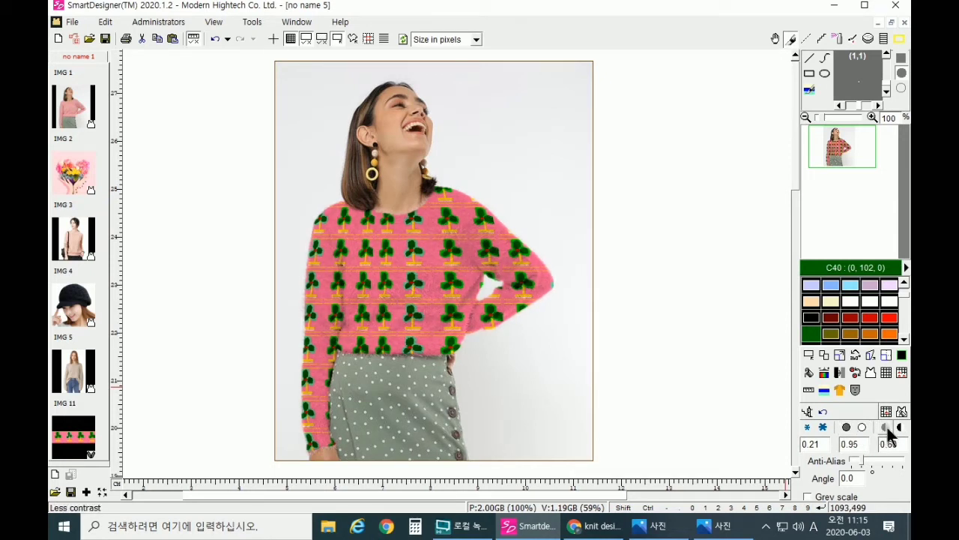
left_click(900, 428)
left_click(899, 428)
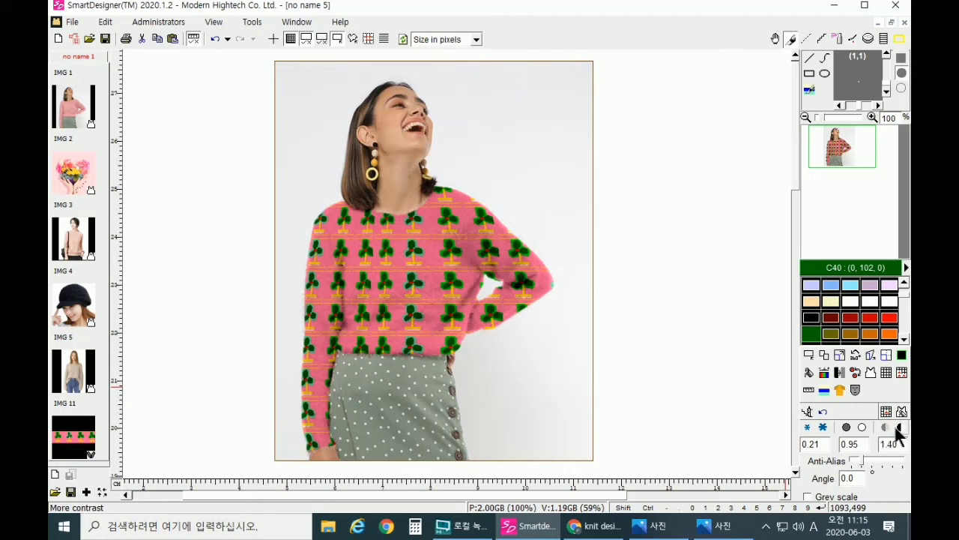
left_click(897, 427)
left_click(897, 427)
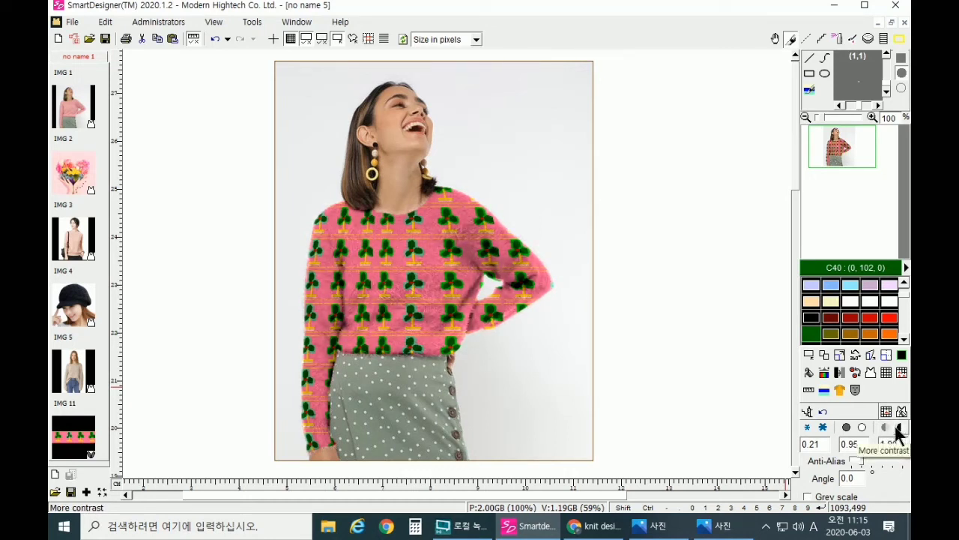
left_click(860, 429)
left_click(860, 429)
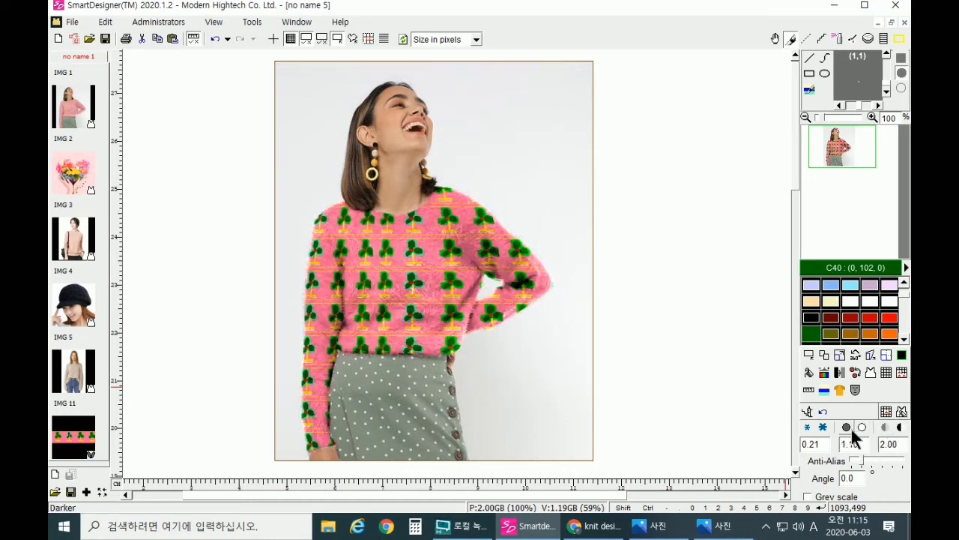
left_click(822, 427)
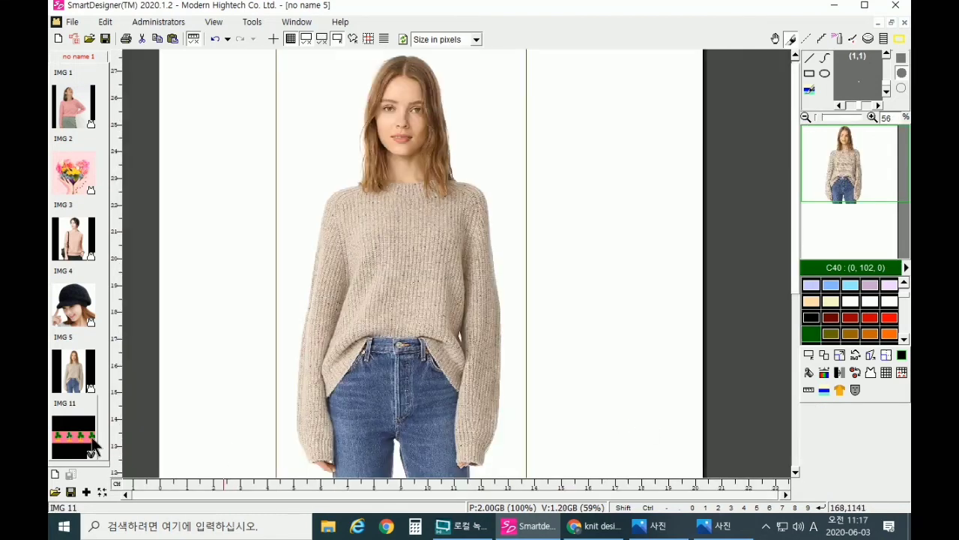
Drape the flower knit pattern (IMG 11) over the beige sweater and add the result to the image list
right_click(90, 188)
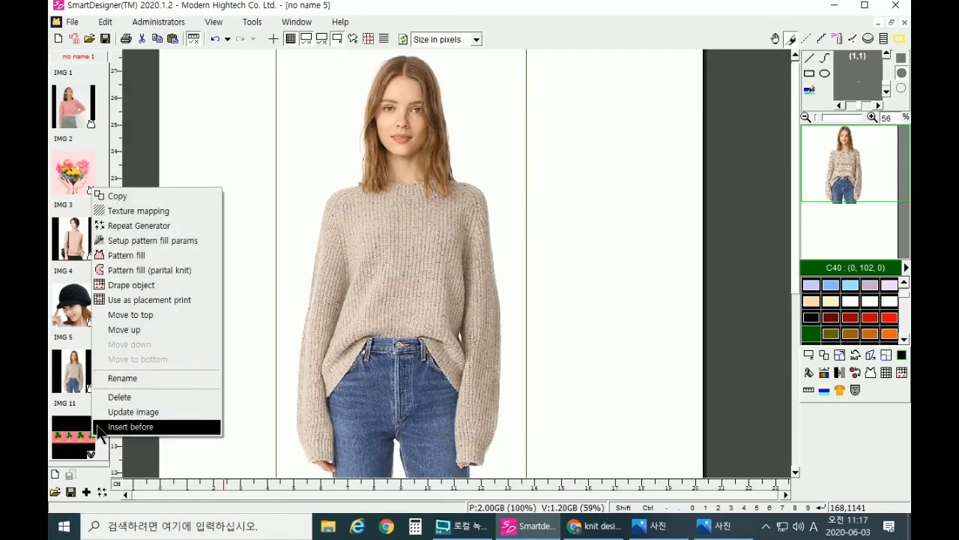
left_click(143, 284)
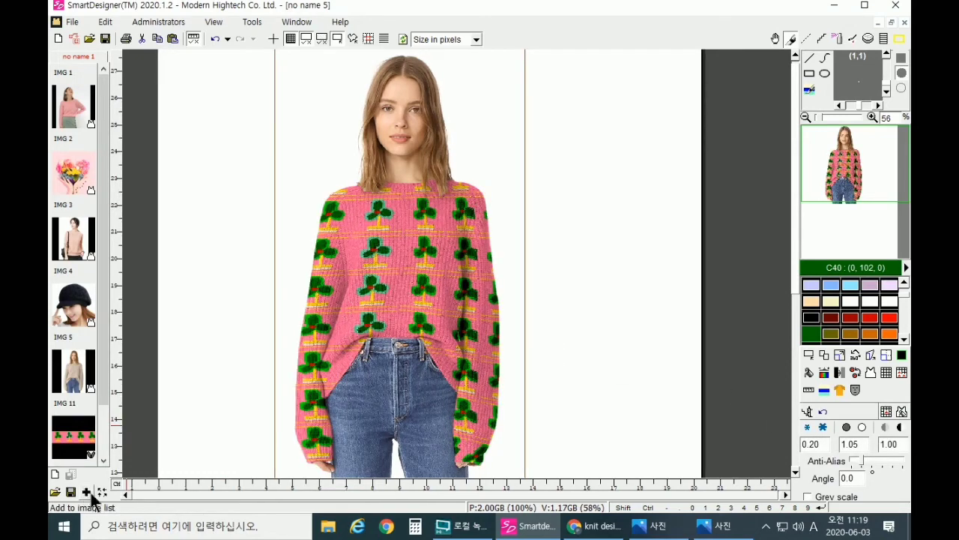
left_click(87, 492)
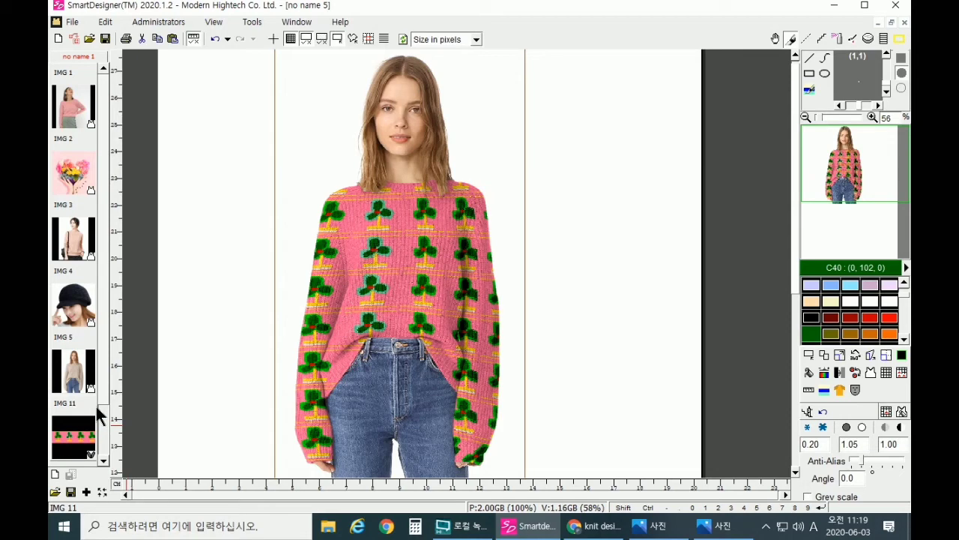
left_click(86, 493)
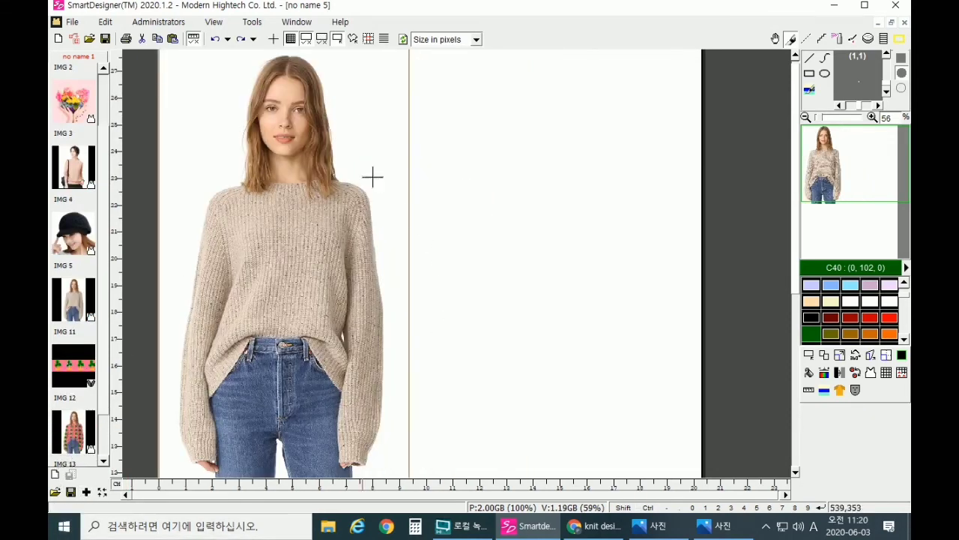
Place a copy of the draped sweater image (IMG 12) on the canvas with the plain beige sweater photo
right_click(90, 431)
left_click(163, 186)
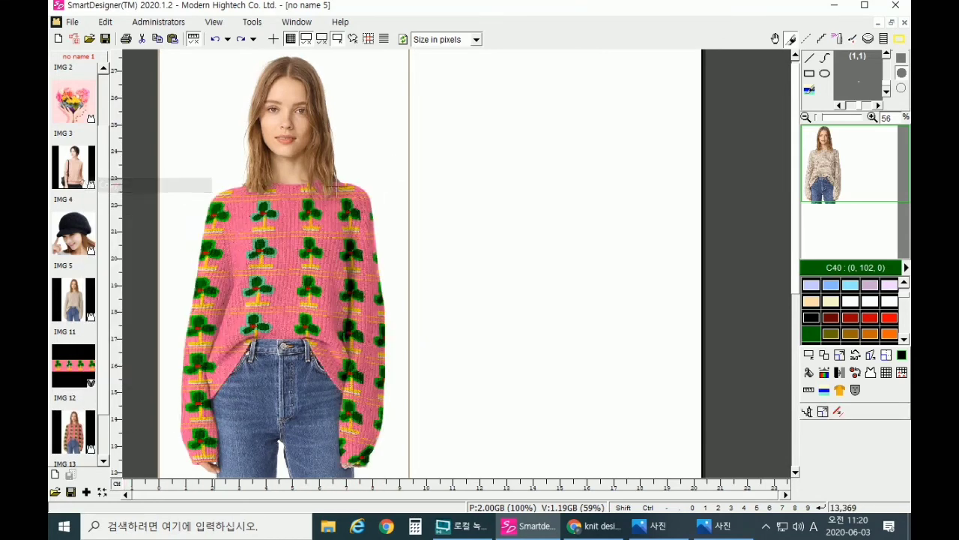